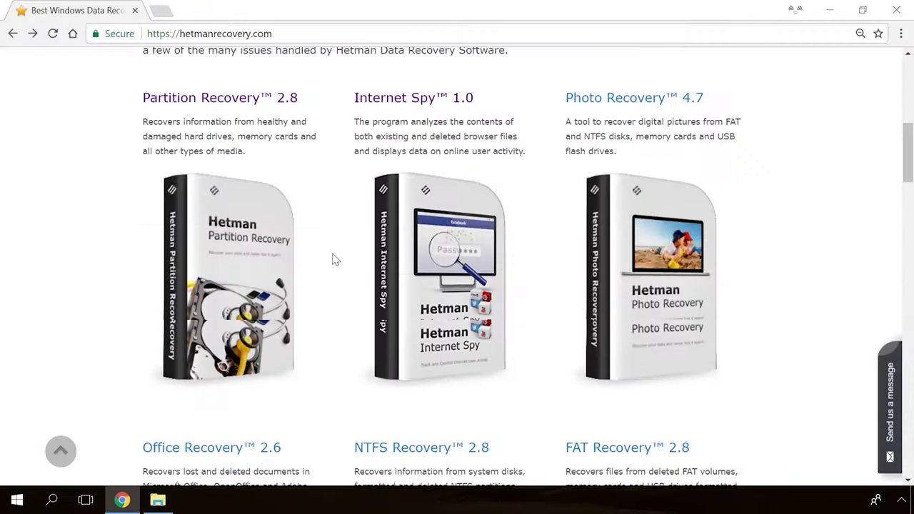
Download the Partition Recovery 2.8 installer from its product page.
scroll(333, 259, "up", 10)
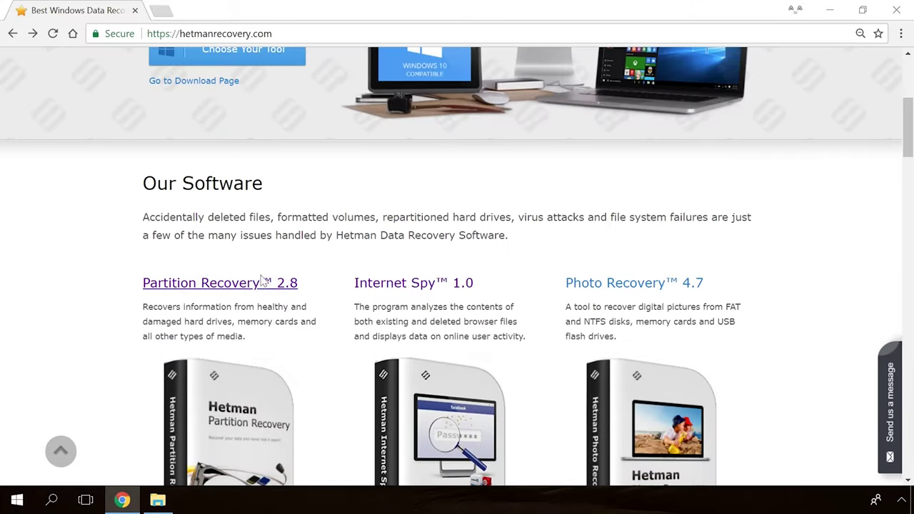
left_click(262, 281)
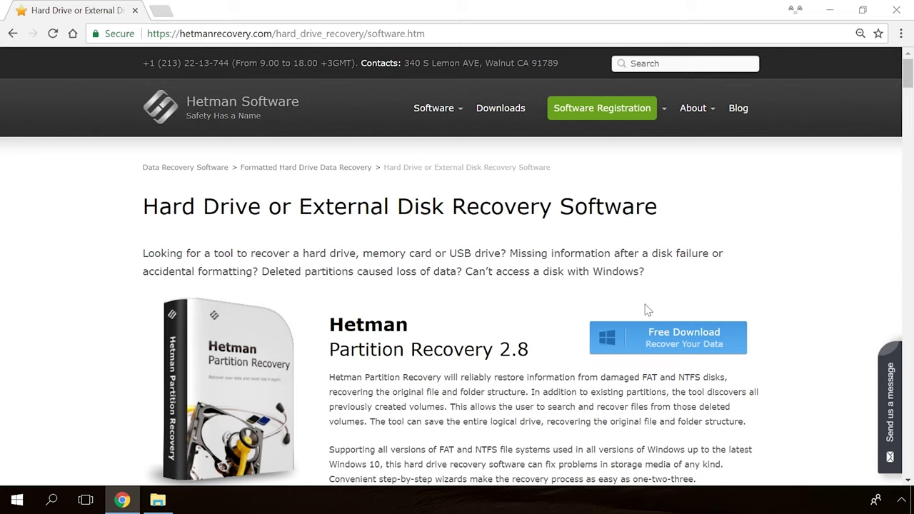
left_click(658, 335)
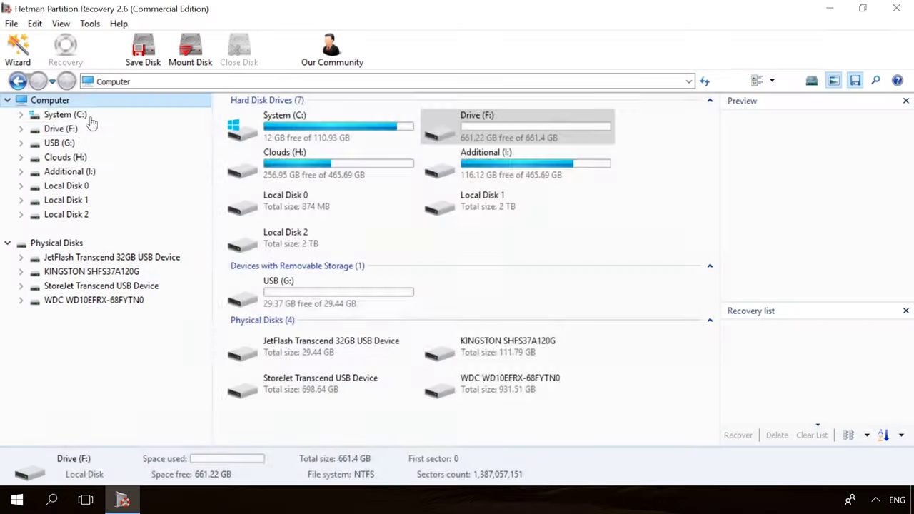
Fast-scan Drive (F:) and recover deleted files such as 19779_en_1.jpg and 856071704.mp4.
double_click(74, 129)
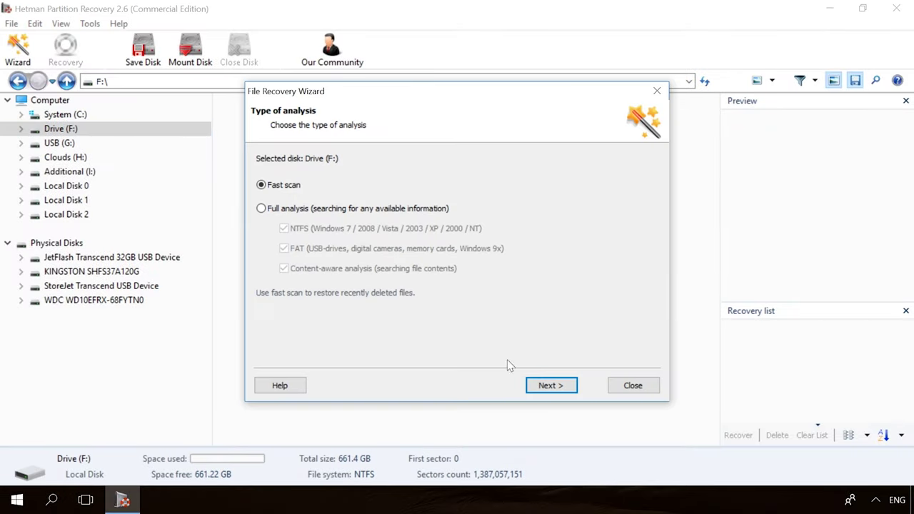
left_click(546, 384)
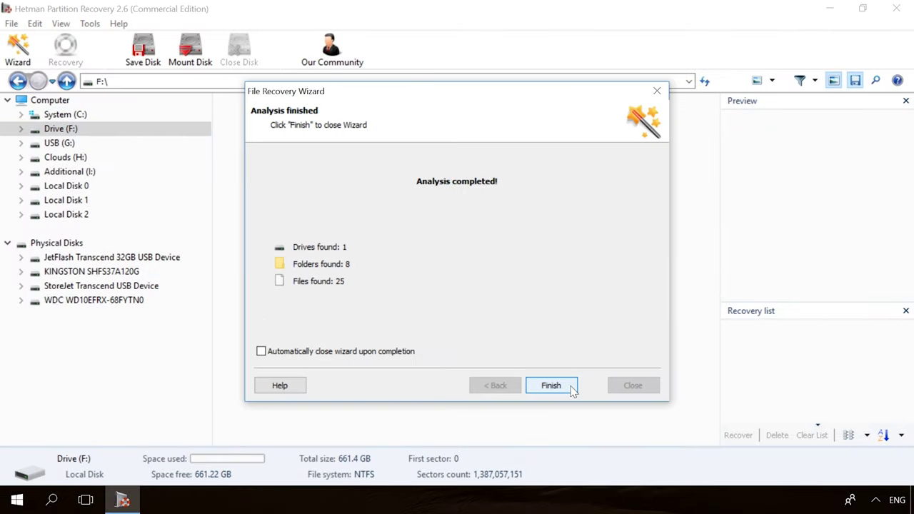
left_click(571, 388)
left_click(578, 114)
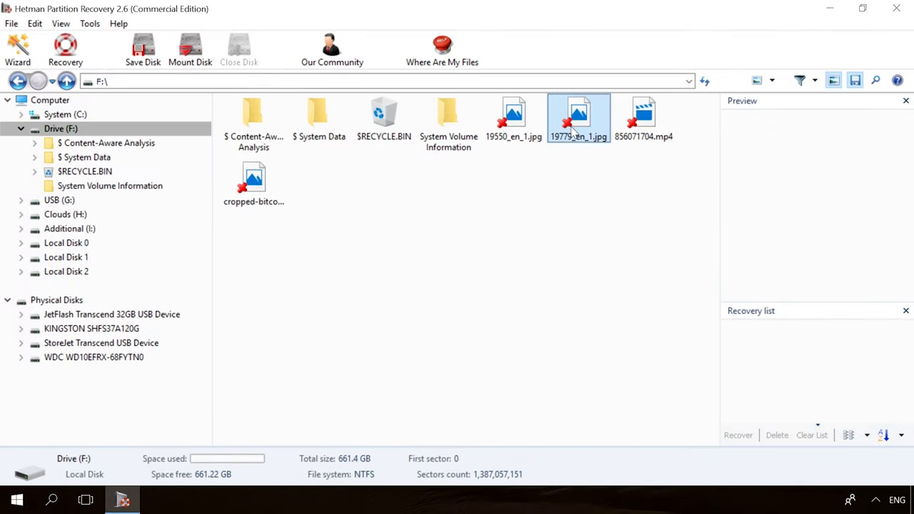
left_click(653, 115)
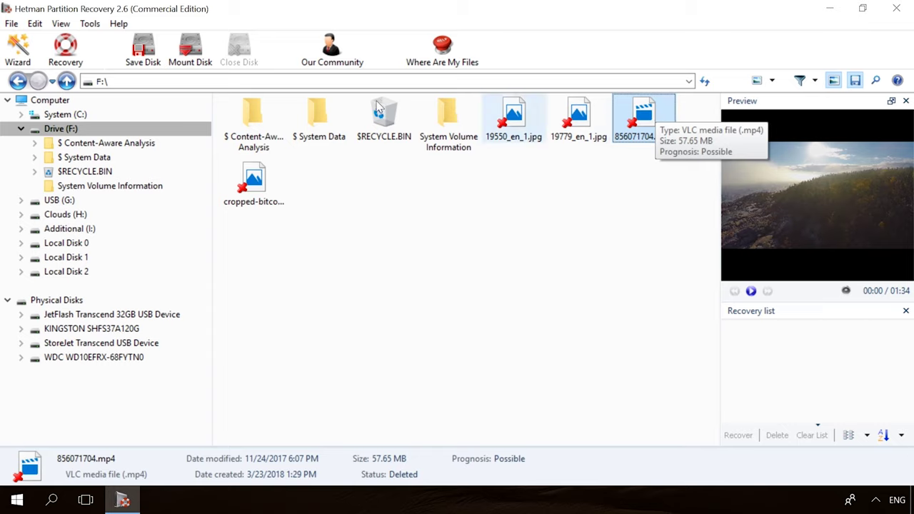
left_click(65, 50)
left_click(542, 385)
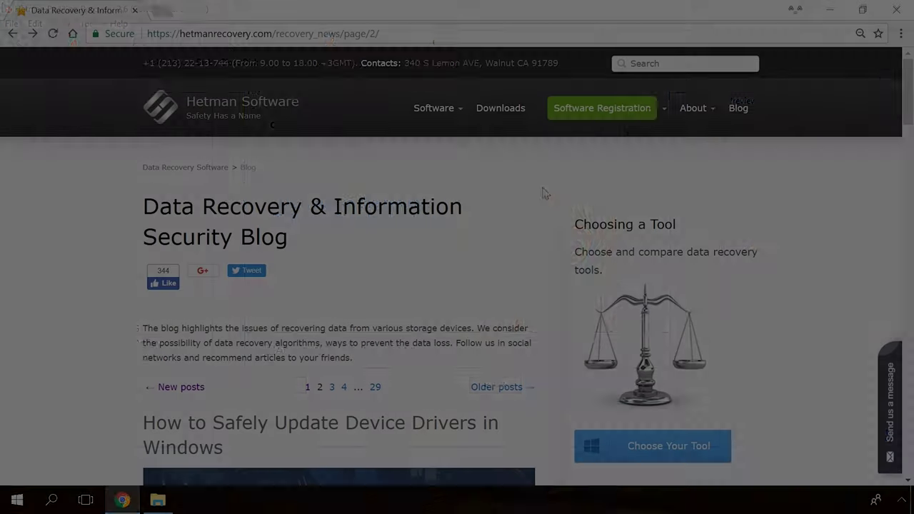
Open the blog article on the 'Windows Detected a Hard Disk Problem' error.
scroll(542, 192, "down", 5)
scroll(542, 193, "down", 15)
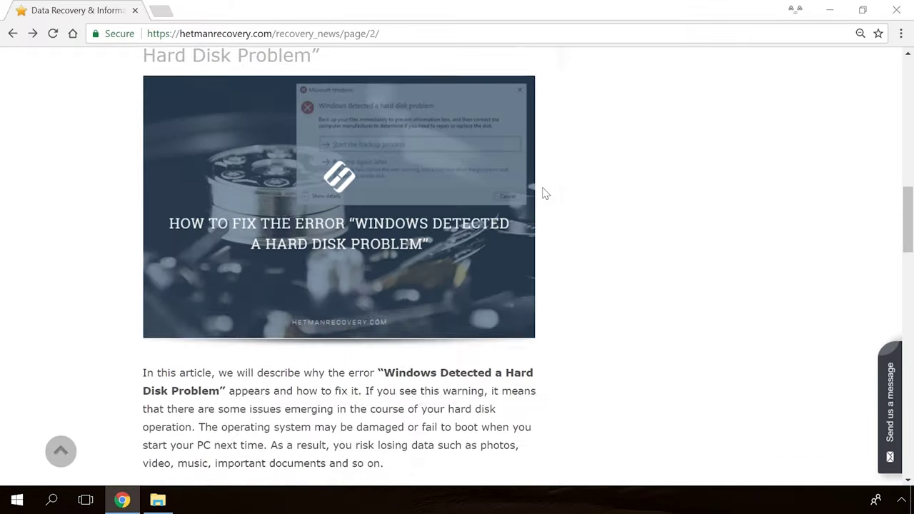
scroll(542, 192, "down", 5)
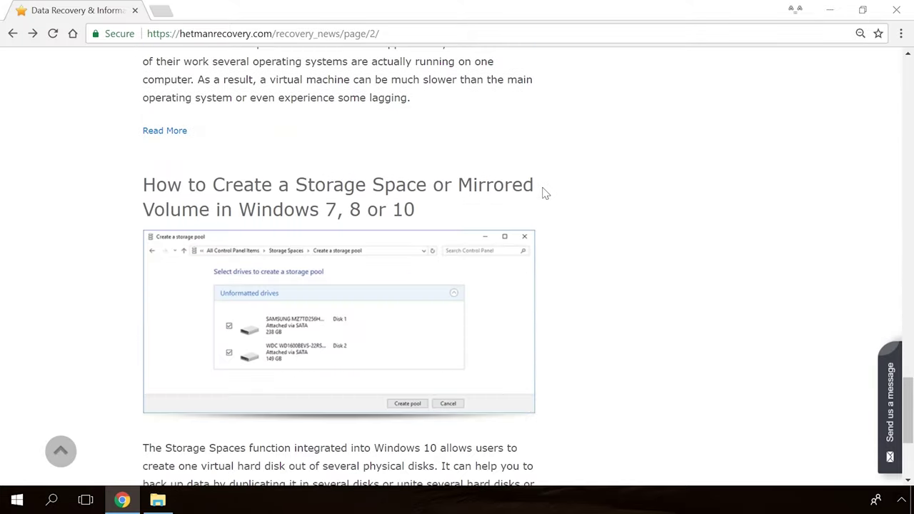
scroll(542, 193, "up", 17)
scroll(542, 192, "up", 3)
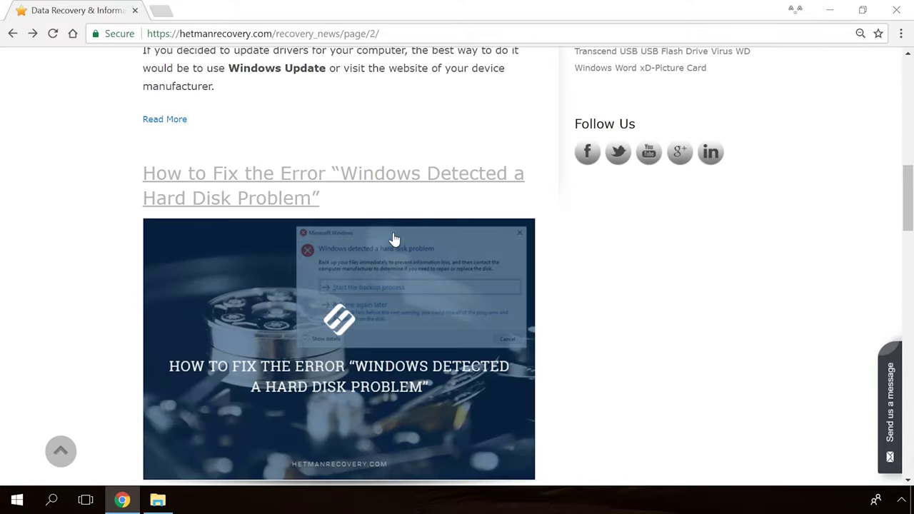
left_click(348, 257)
Start a message in the site's 'Send us a message' form, typing 'H'.
scroll(541, 313, "down", 20)
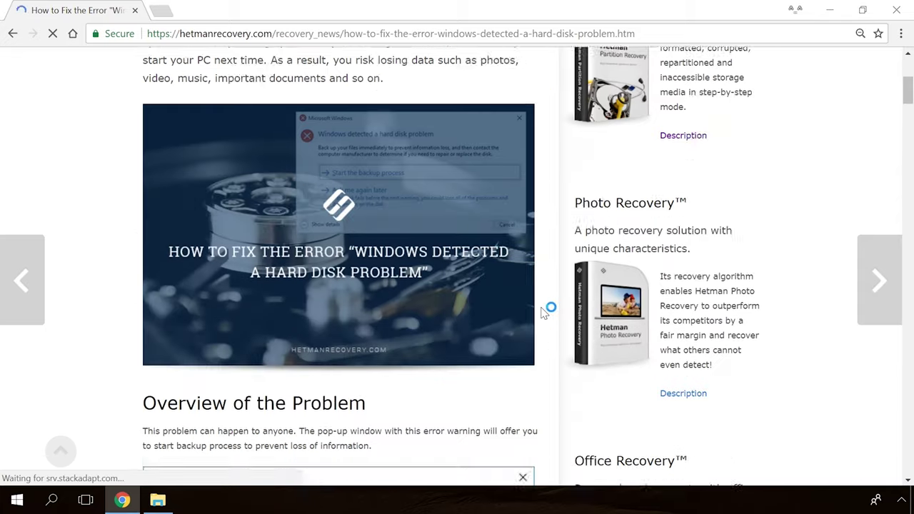
scroll(540, 312, "down", 10)
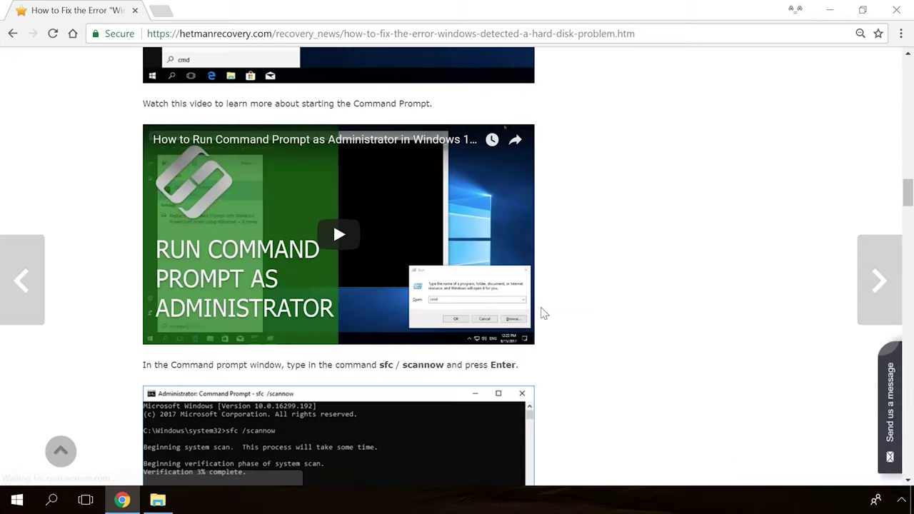
scroll(540, 311, "up", 2)
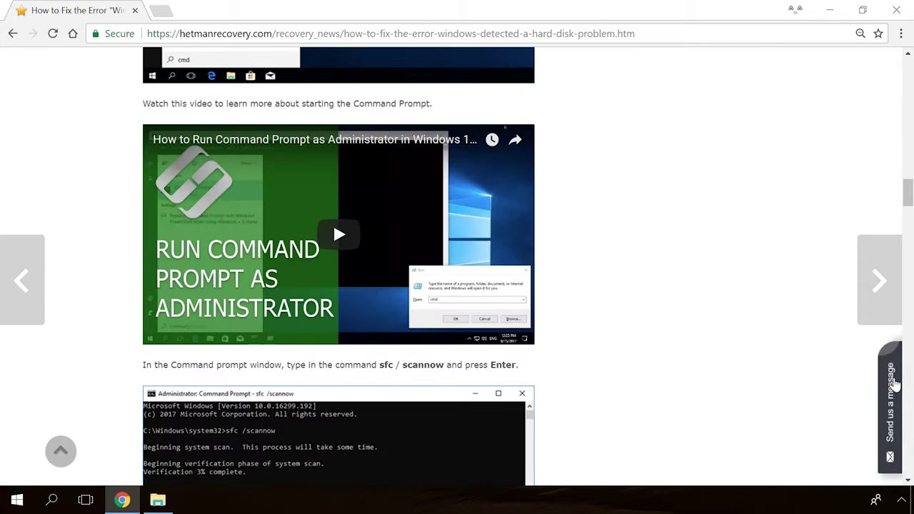
left_click(894, 385)
type("H")
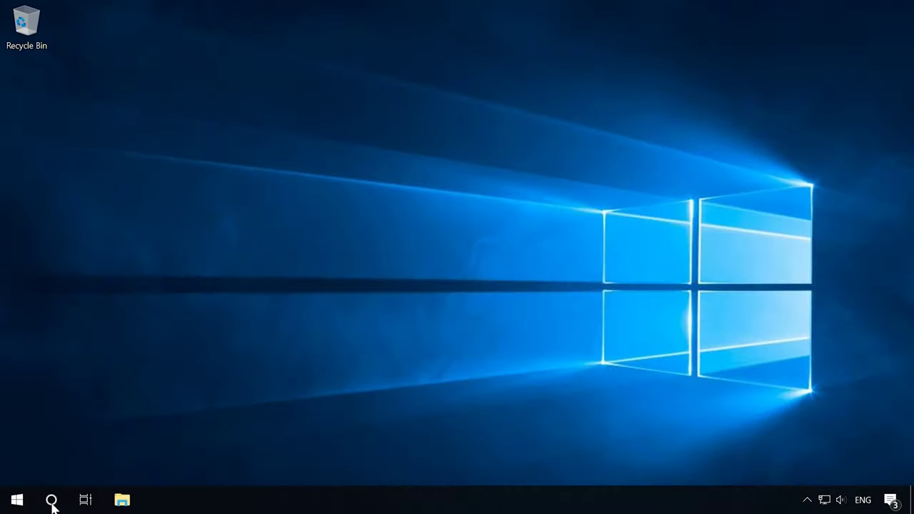
left_click(51, 502)
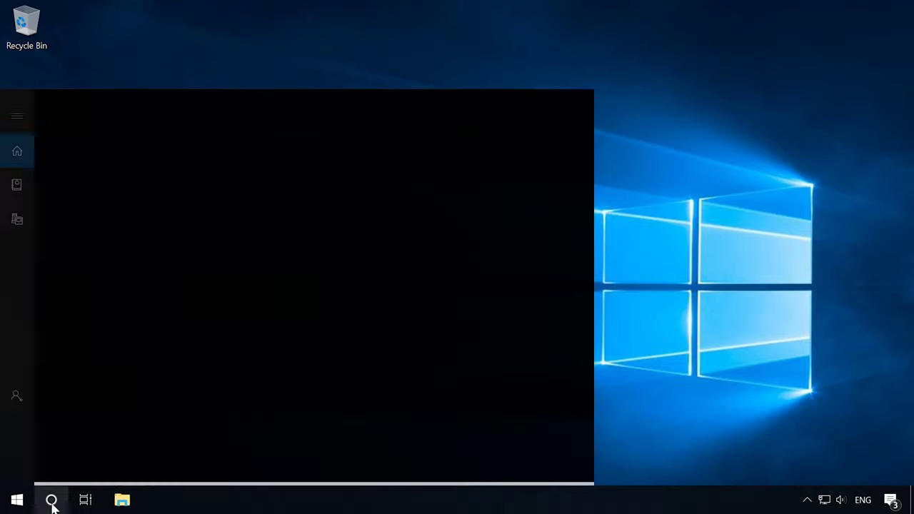
type("cont")
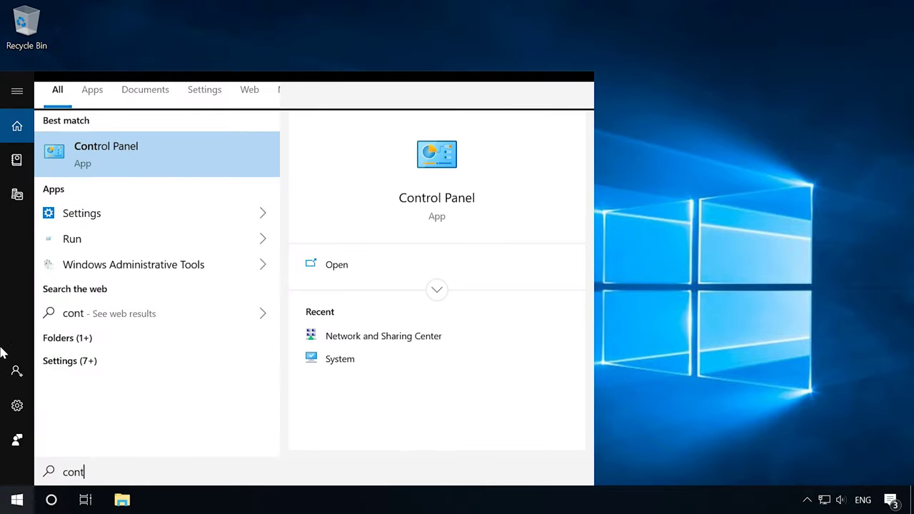
left_click(95, 152)
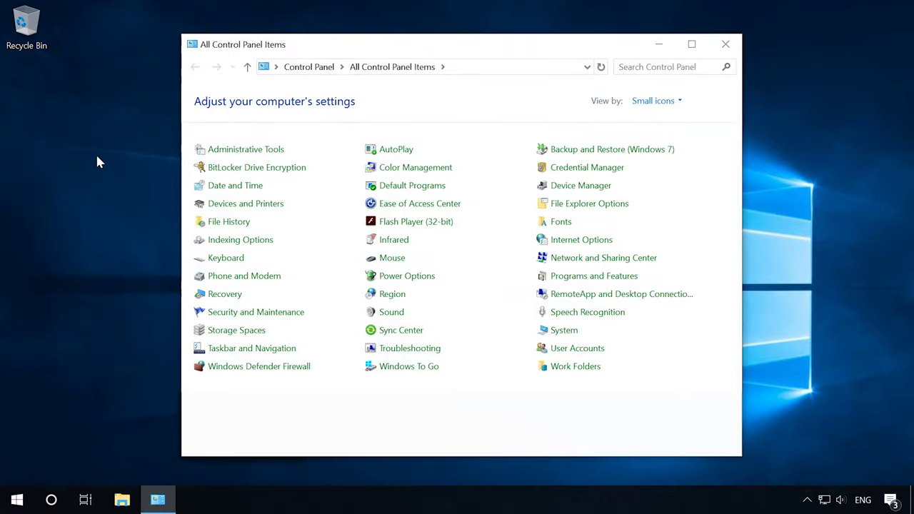
left_click(553, 258)
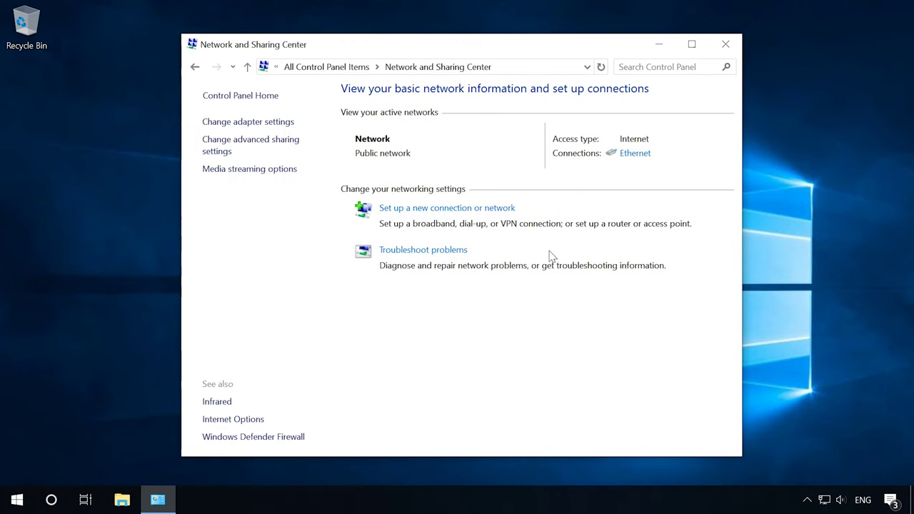
left_click(259, 145)
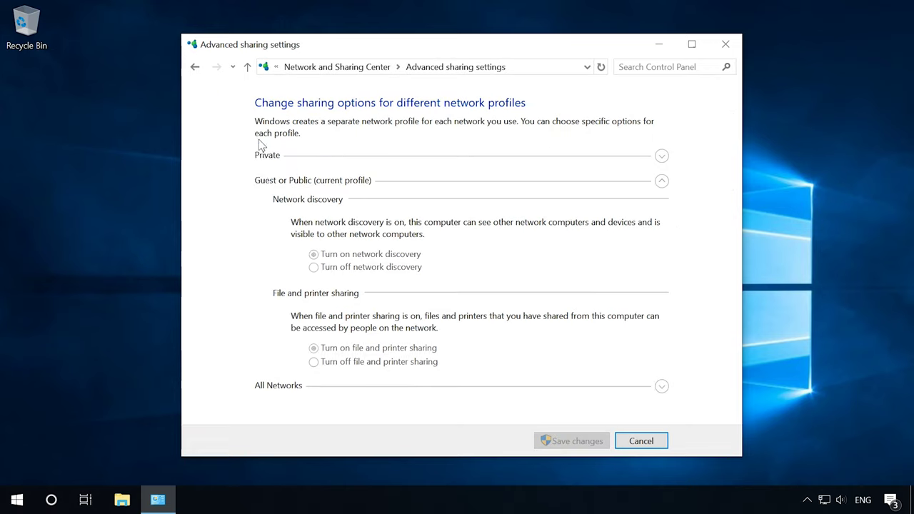
left_click(694, 44)
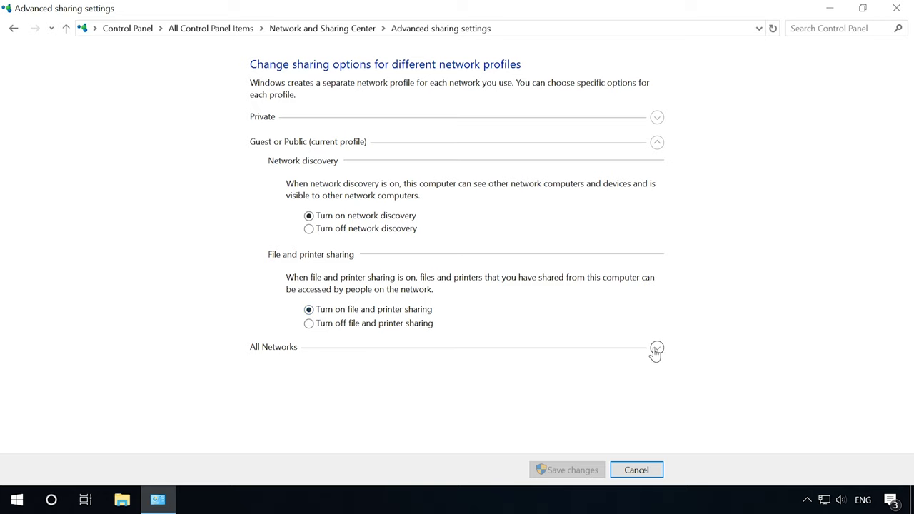
left_click(656, 348)
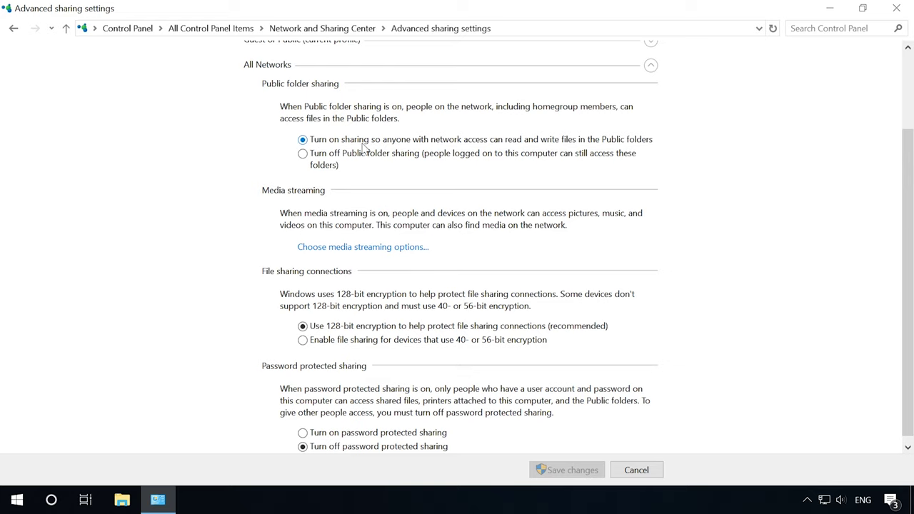
scroll(217, 307, "down", 1)
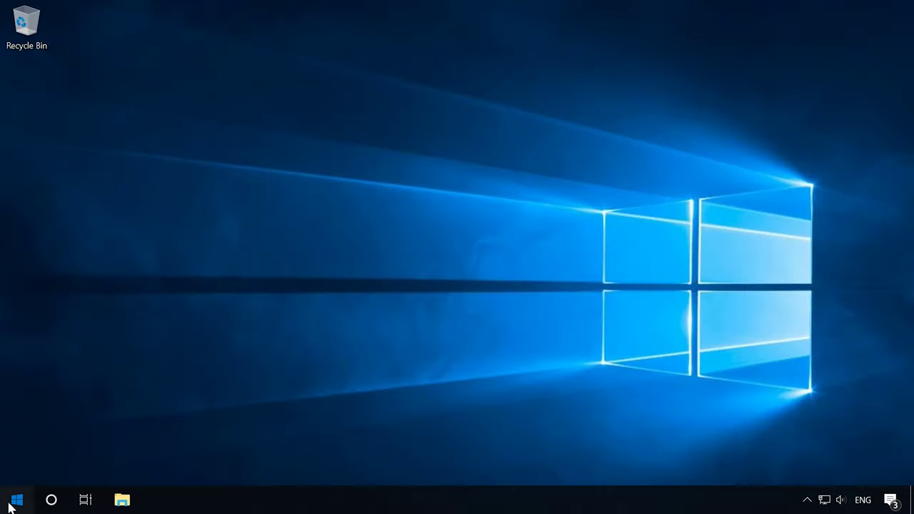
left_click(14, 501)
Set the connected Ethernet network's profile to Private in Network & Internet settings.
left_click(17, 436)
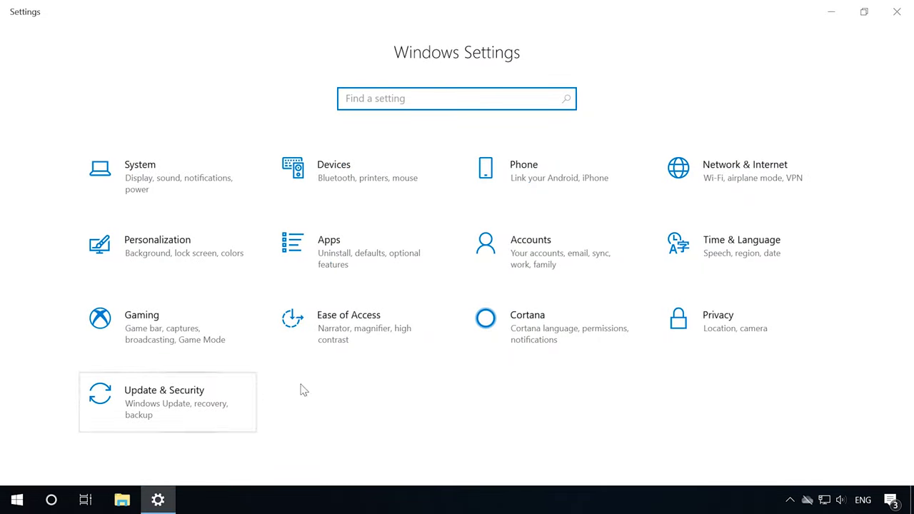
left_click(691, 180)
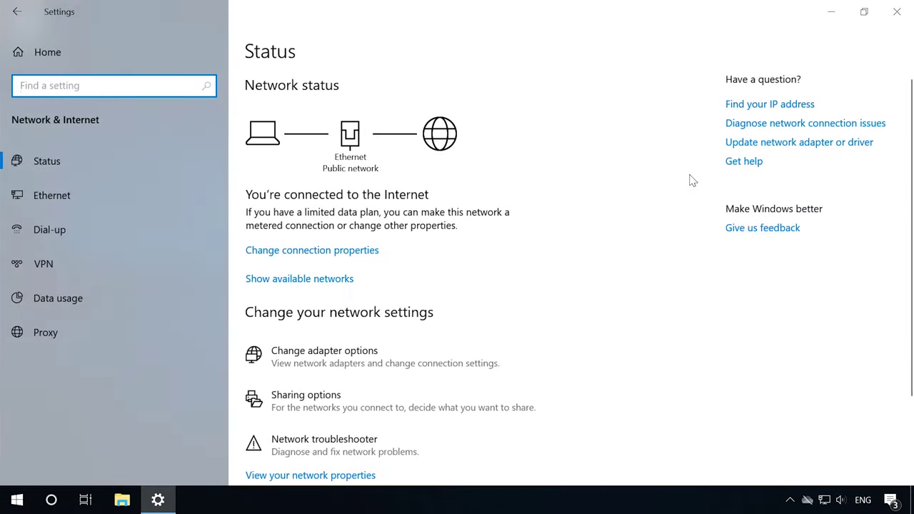
left_click(42, 197)
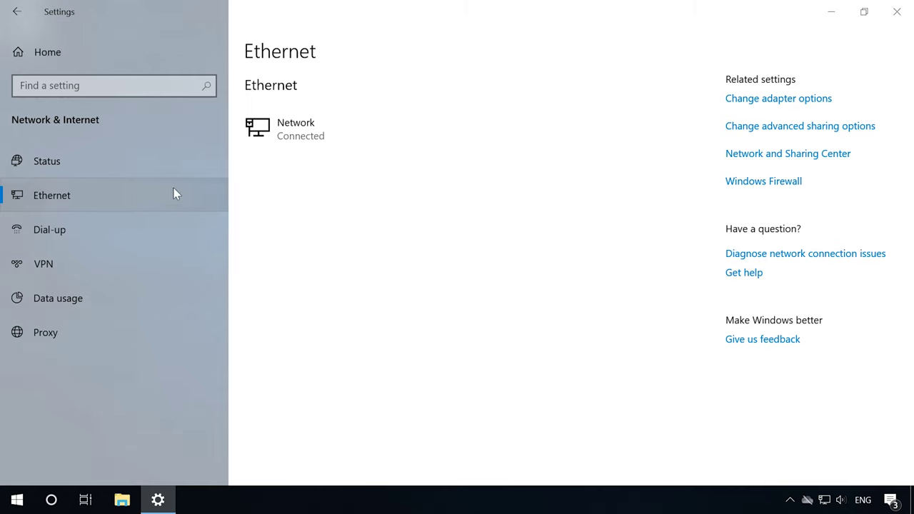
left_click(323, 133)
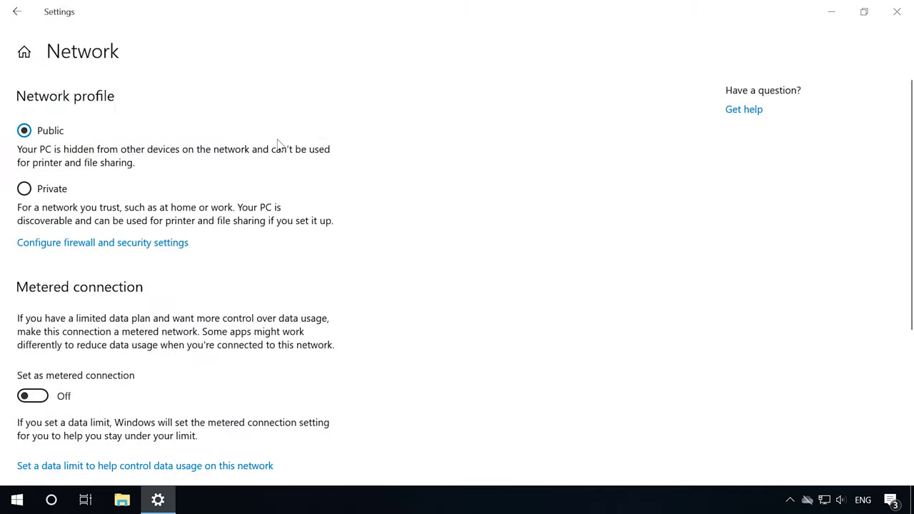
left_click(27, 193)
left_click(24, 131)
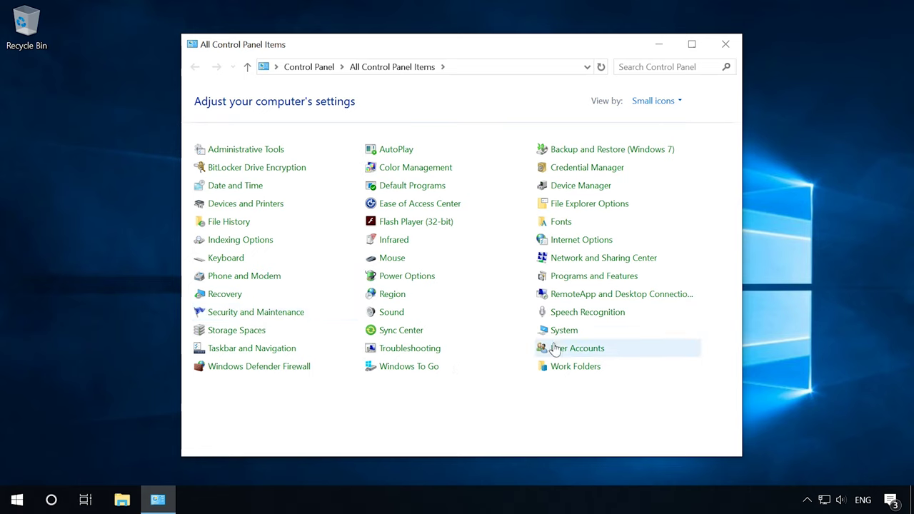
Run the Computer Name tab's Network ID wizard as a business network without a domain.
left_click(560, 332)
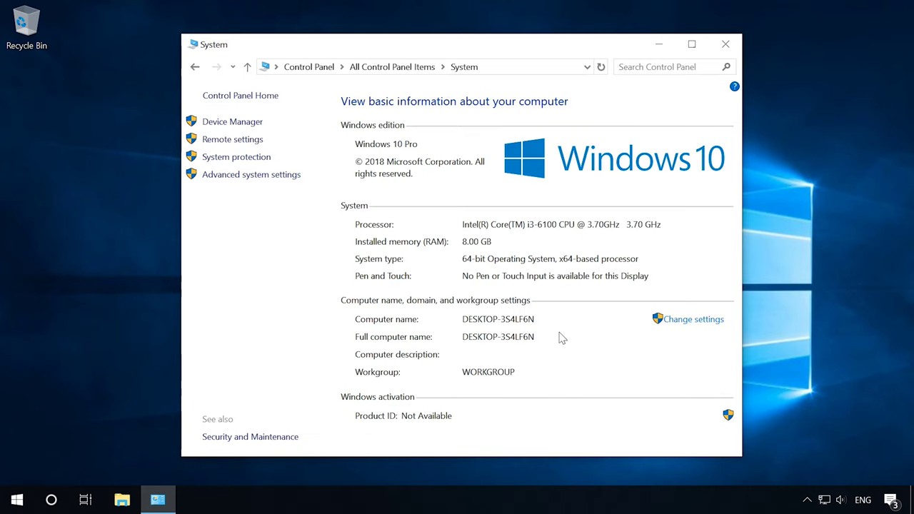
left_click(282, 176)
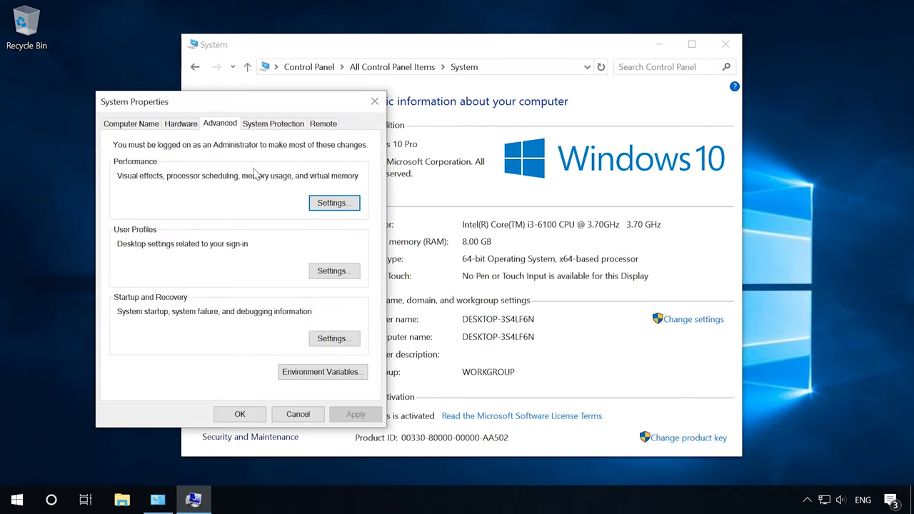
left_click(142, 127)
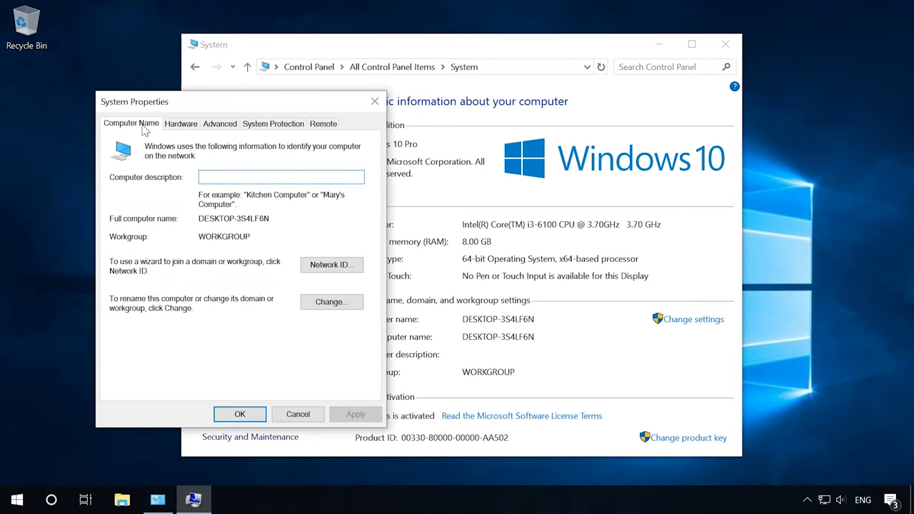
left_click(325, 264)
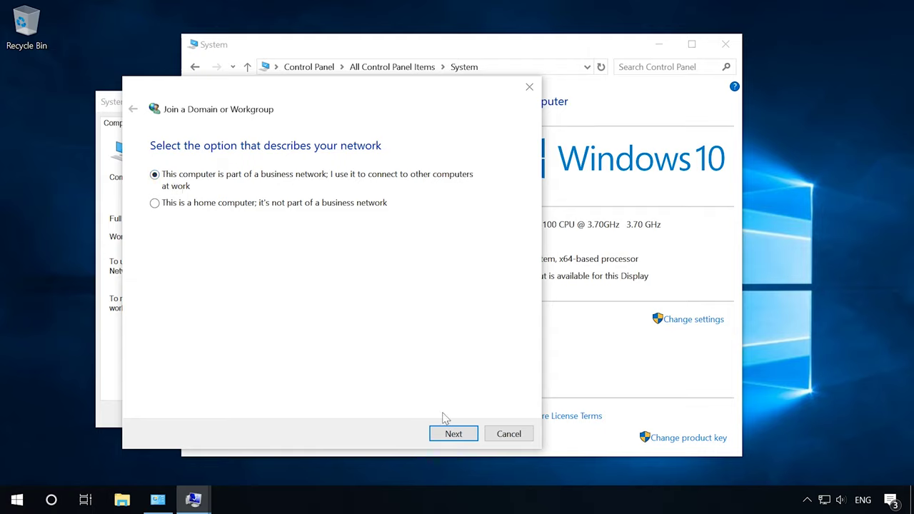
left_click(454, 434)
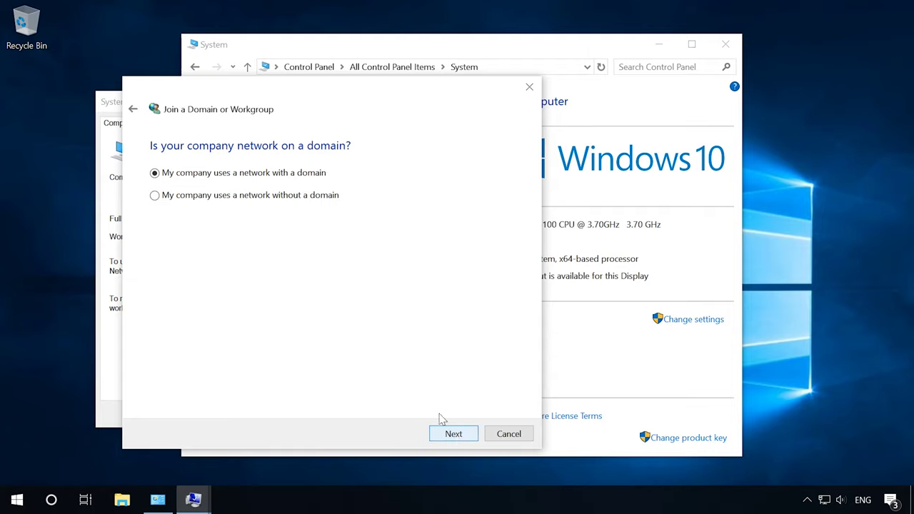
left_click(154, 195)
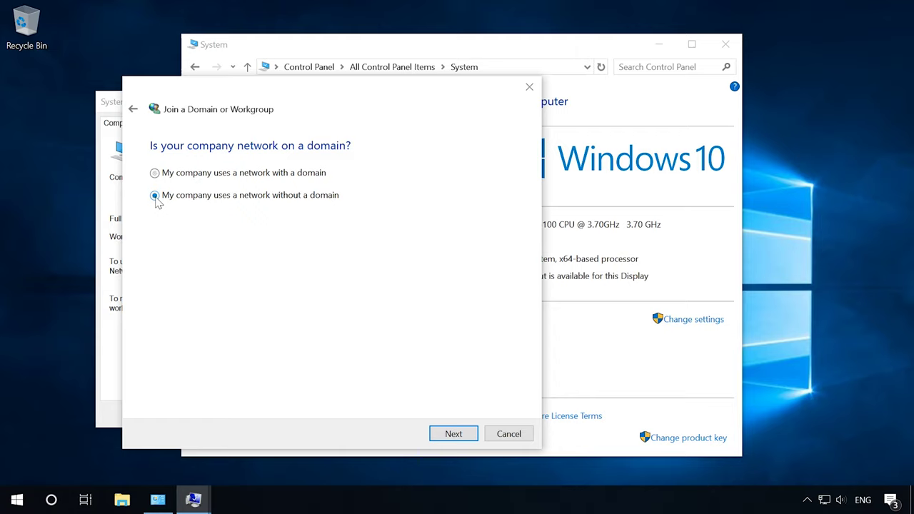
left_click(450, 435)
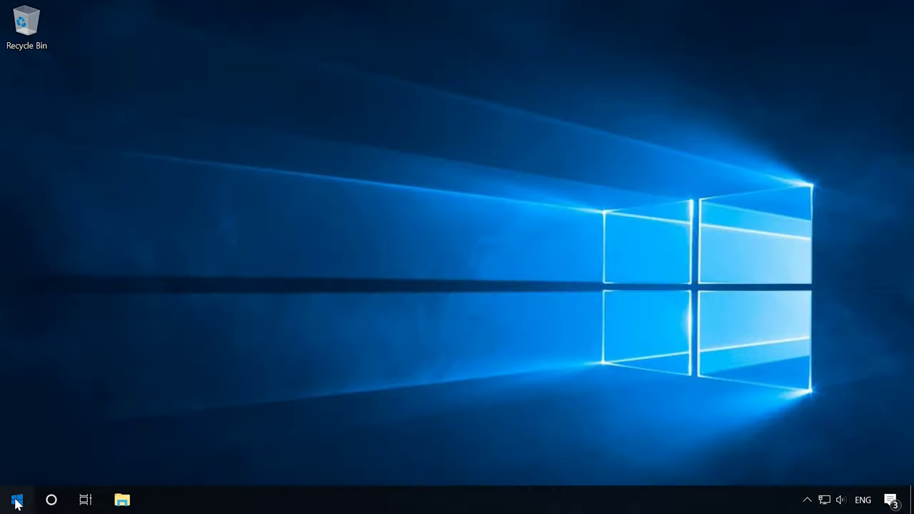
Go to Settings > Network & Internet > Status and open the Network reset link.
left_click(17, 497)
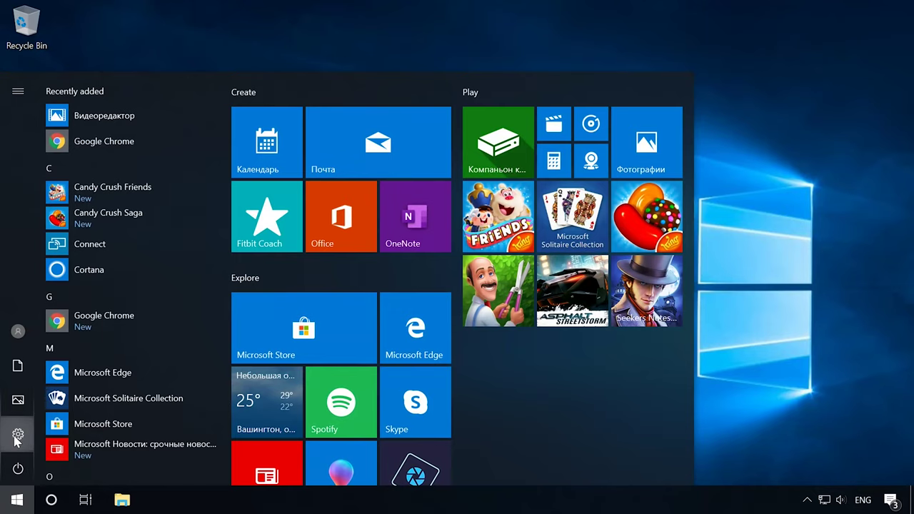
left_click(17, 434)
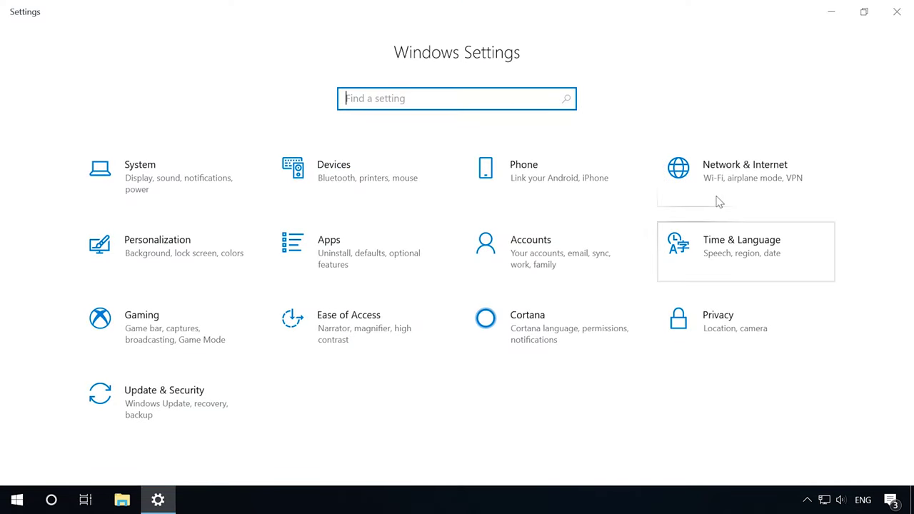
left_click(714, 170)
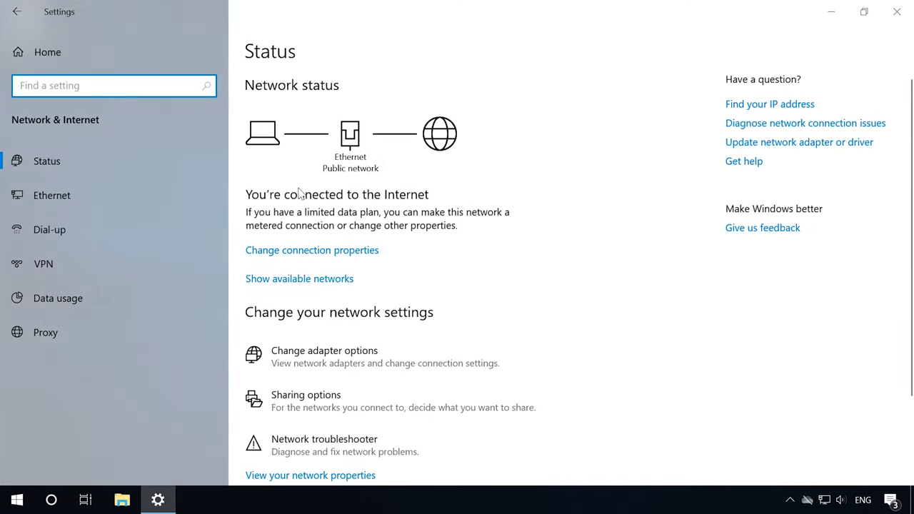
left_click(55, 160)
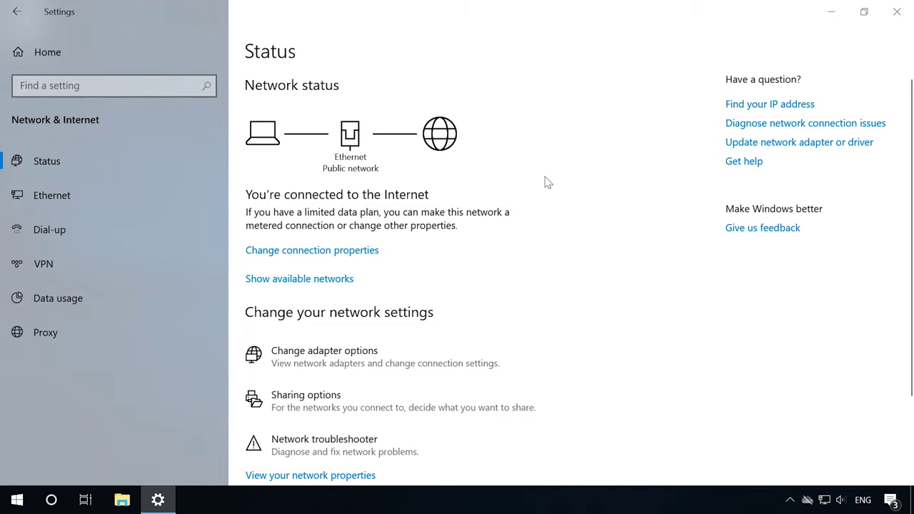
scroll(545, 179, "down", 3)
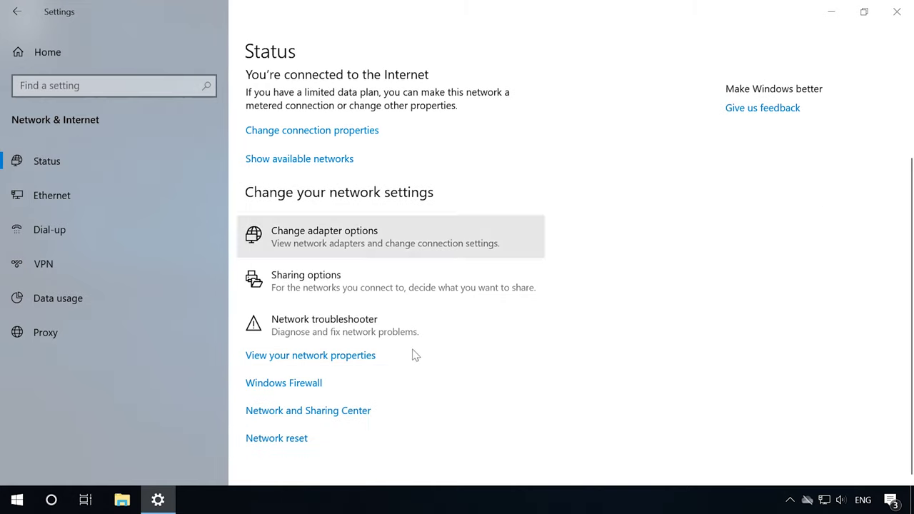
left_click(277, 439)
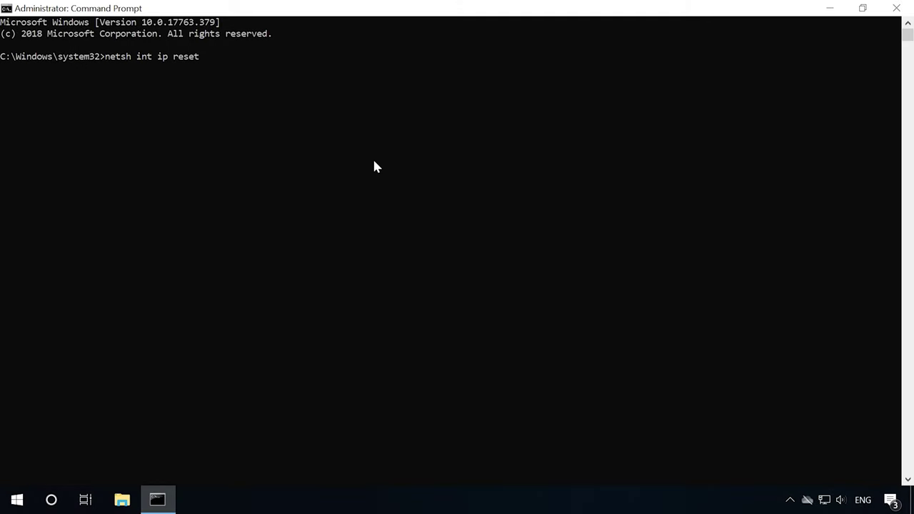
Run netsh int ip reset, netsh winsock reset and netsh advfirewall reset.
key("Return")
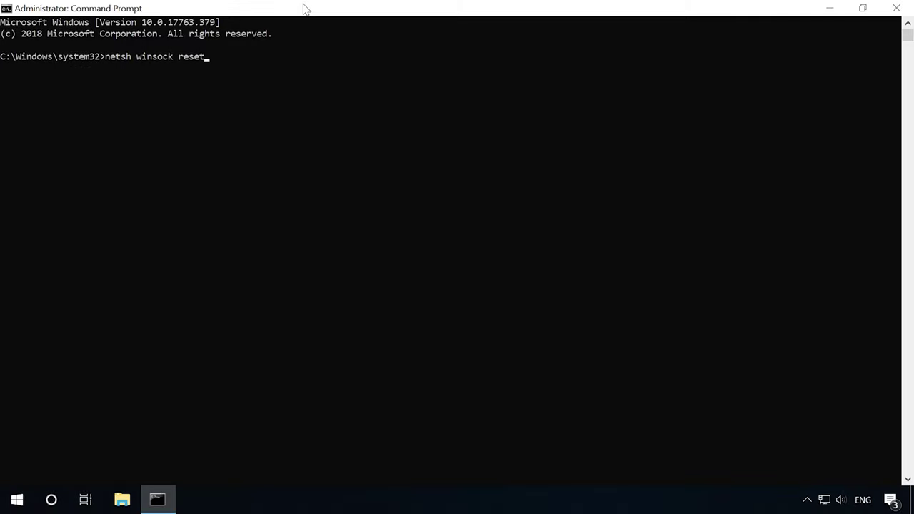
key("Return")
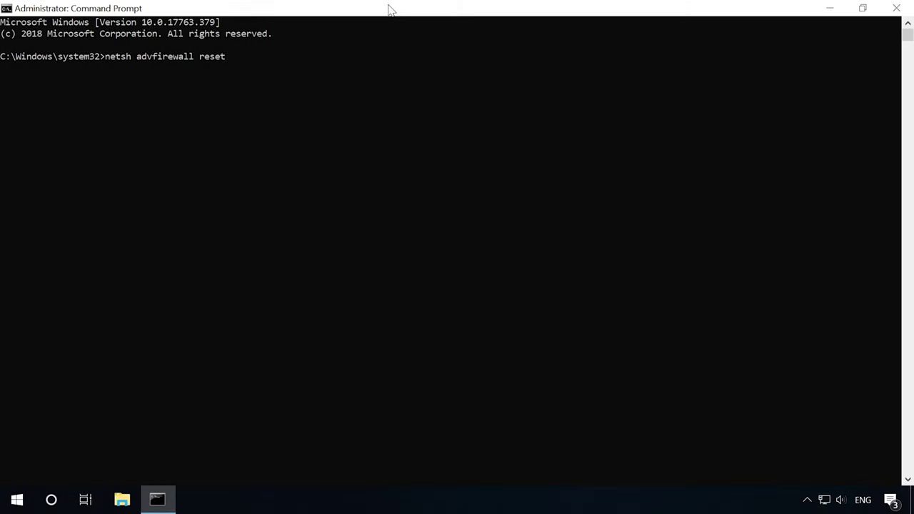
key("Return")
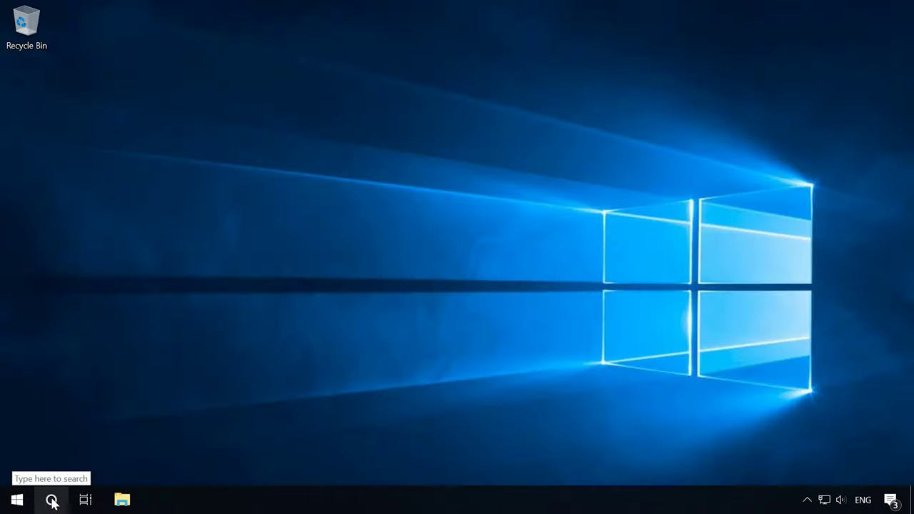
Launch the Services console by searching 'serv' in Windows search.
left_click(51, 501)
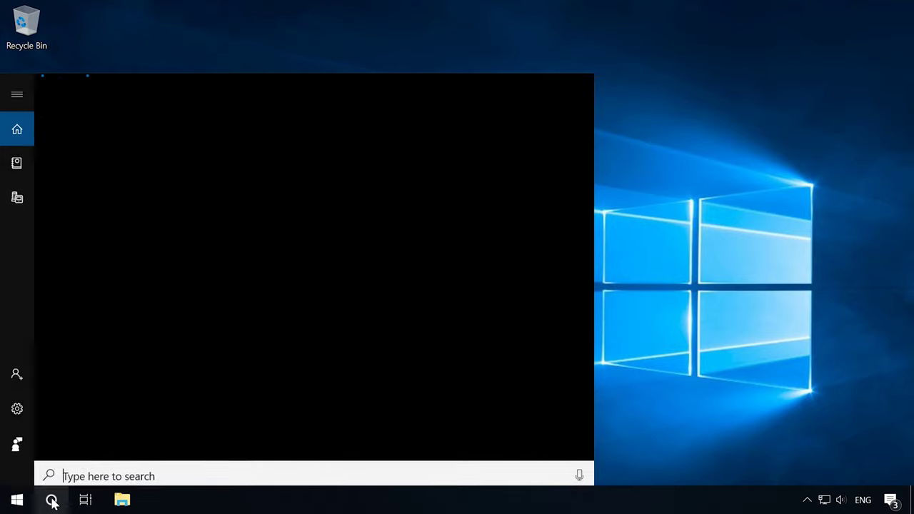
type("serv")
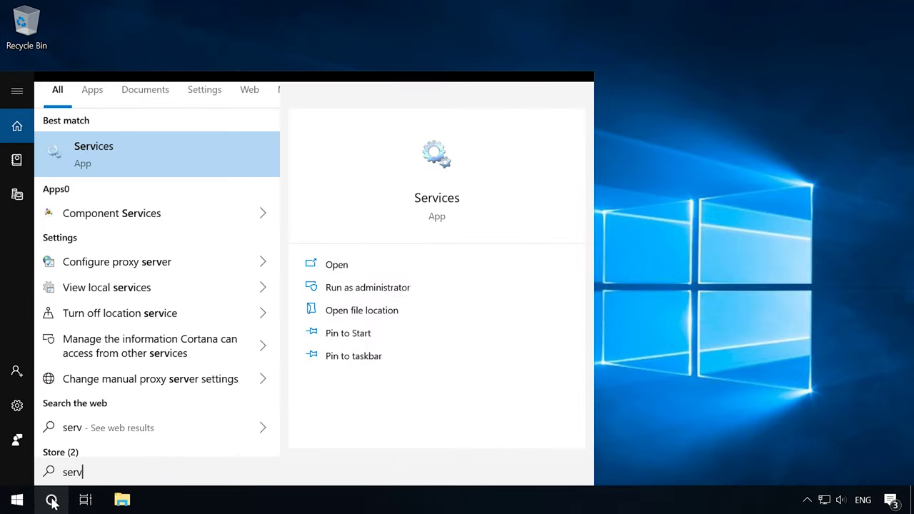
key("Return")
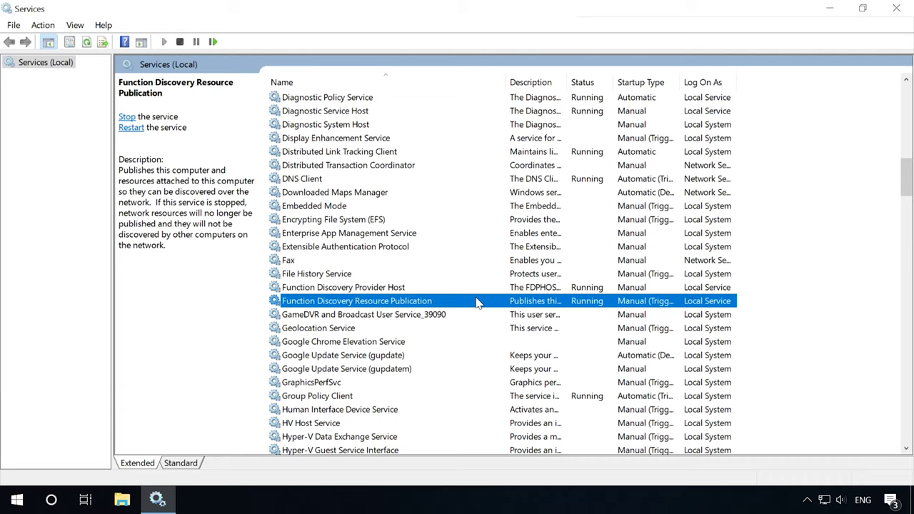
Open the Properties of the Function Discovery Resource Publication service.
right_click(477, 302)
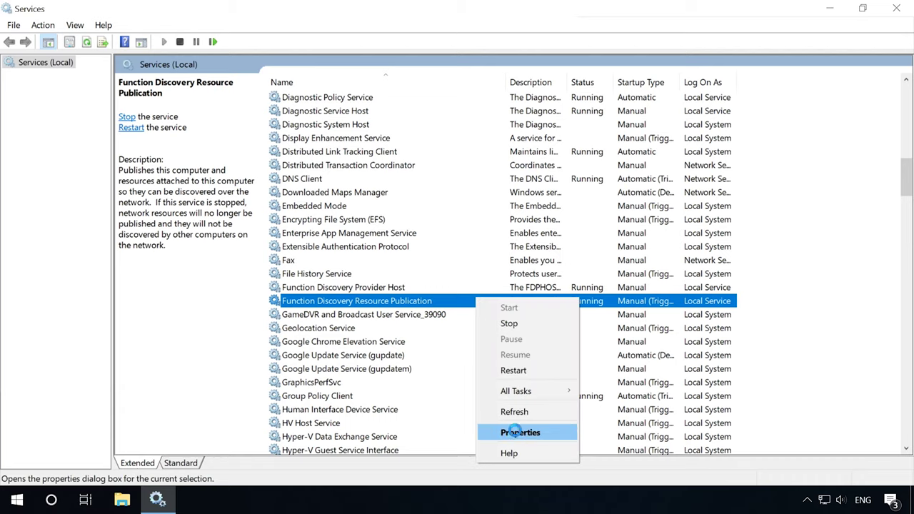
left_click(519, 433)
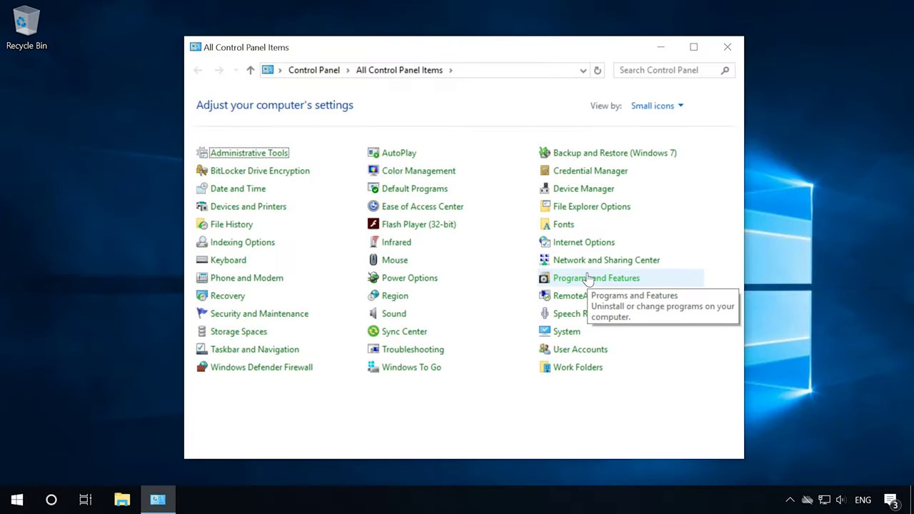
In Windows Features, enable SMB 1.0/CIFS File Sharing Support with all sub-features and confirm.
left_click(586, 277)
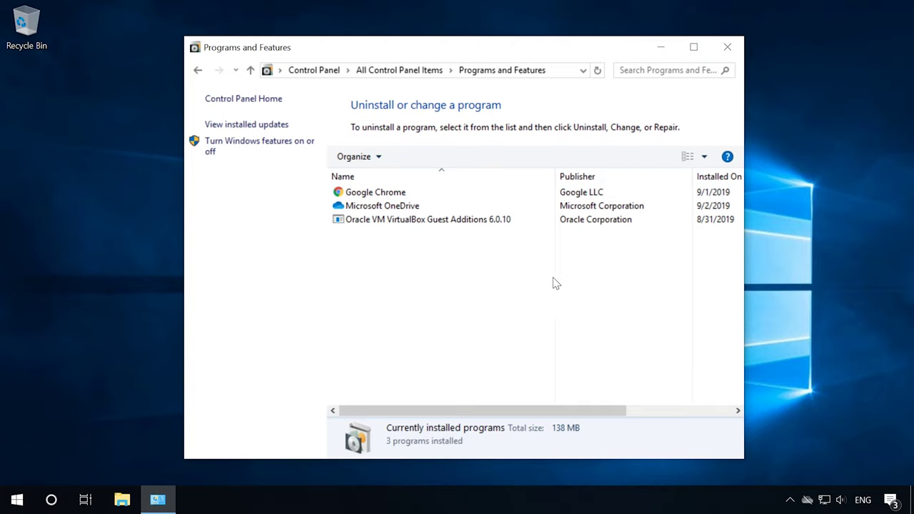
left_click(270, 148)
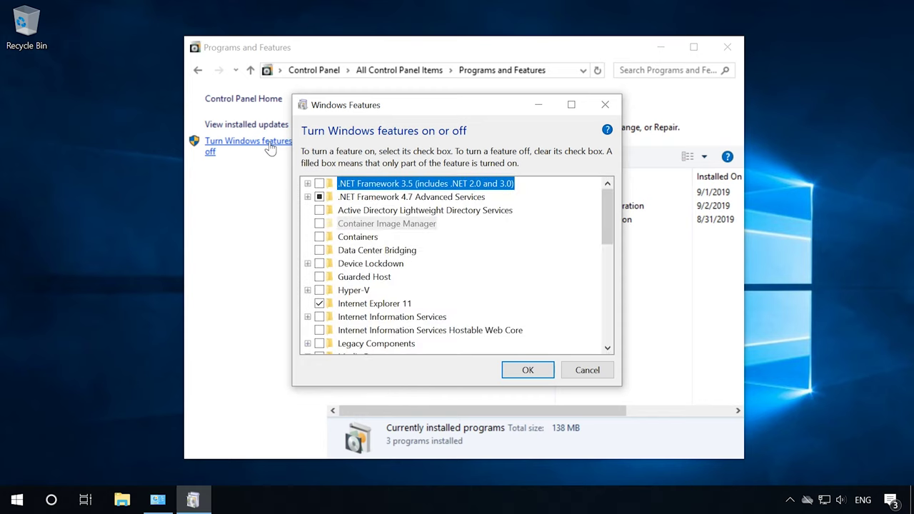
scroll(408, 231, "down", 2)
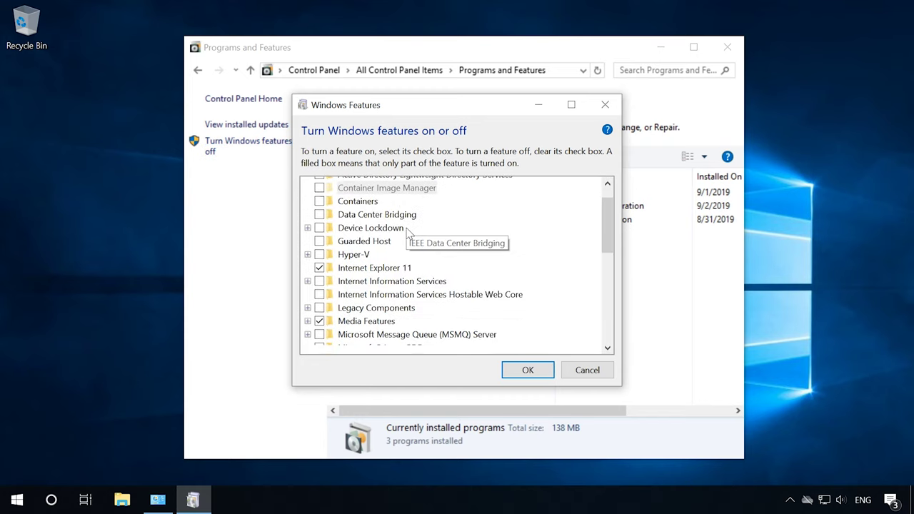
scroll(411, 252, "down", 3)
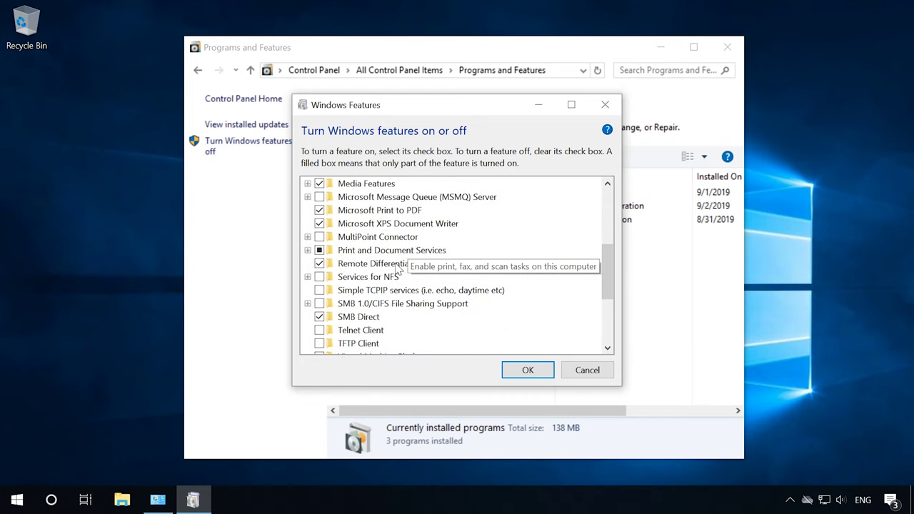
left_click(309, 304)
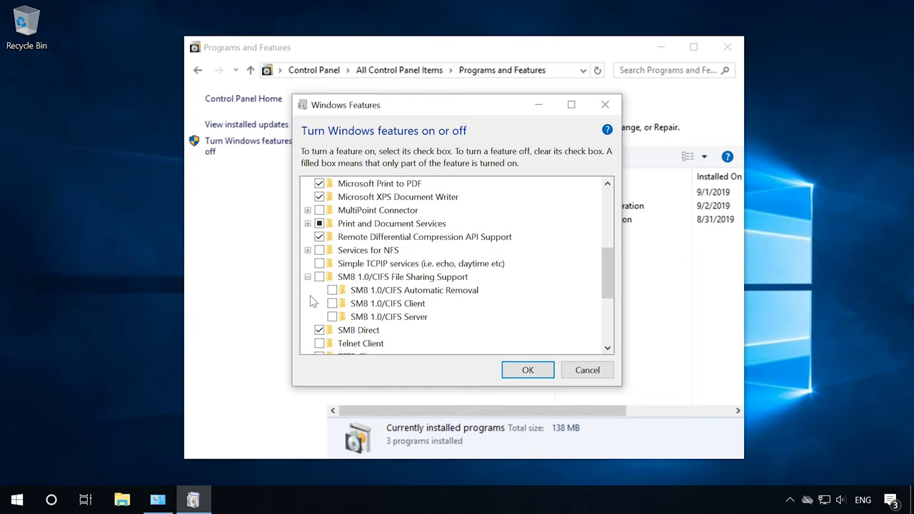
left_click(319, 278)
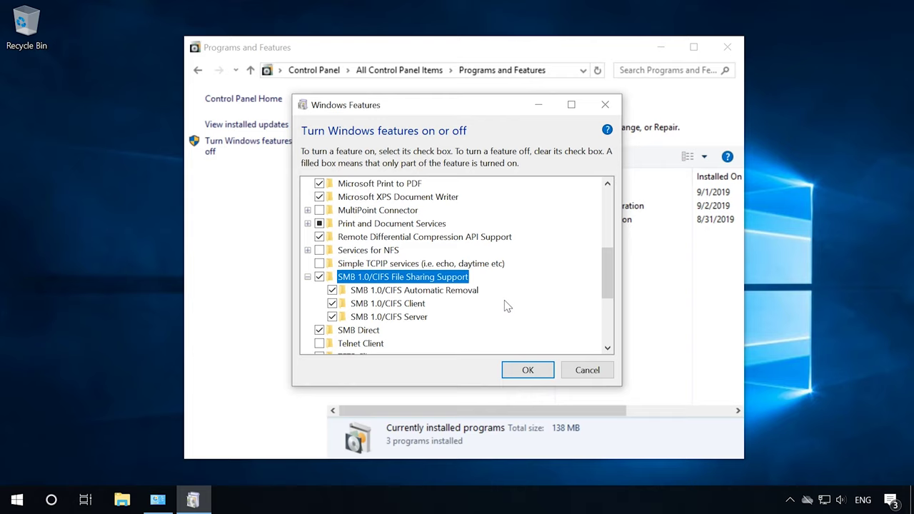
left_click(519, 370)
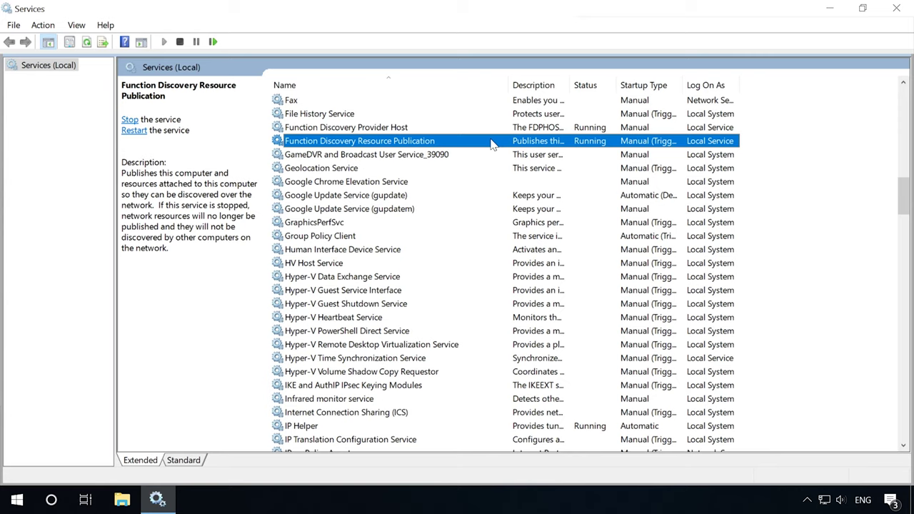
Set Function Discovery Resource Publication's startup type to Automatic (Delayed Start) and apply.
right_click(492, 144)
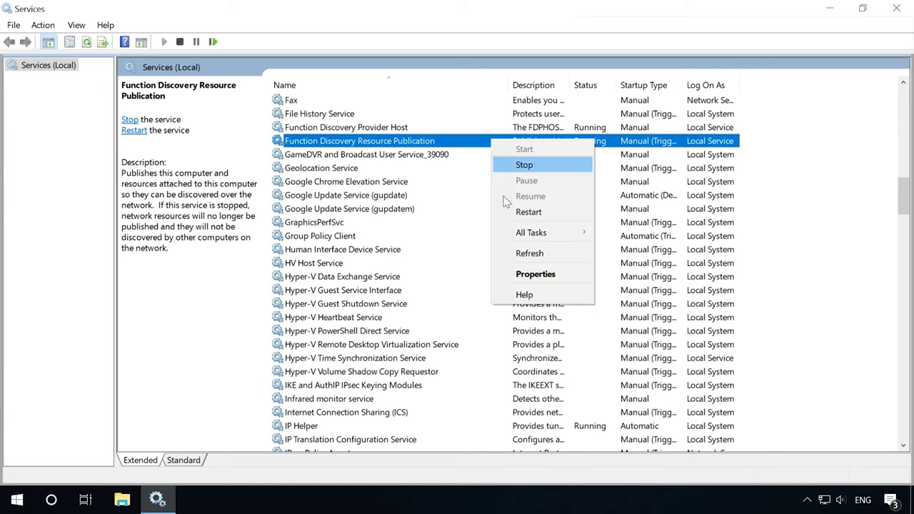
left_click(526, 273)
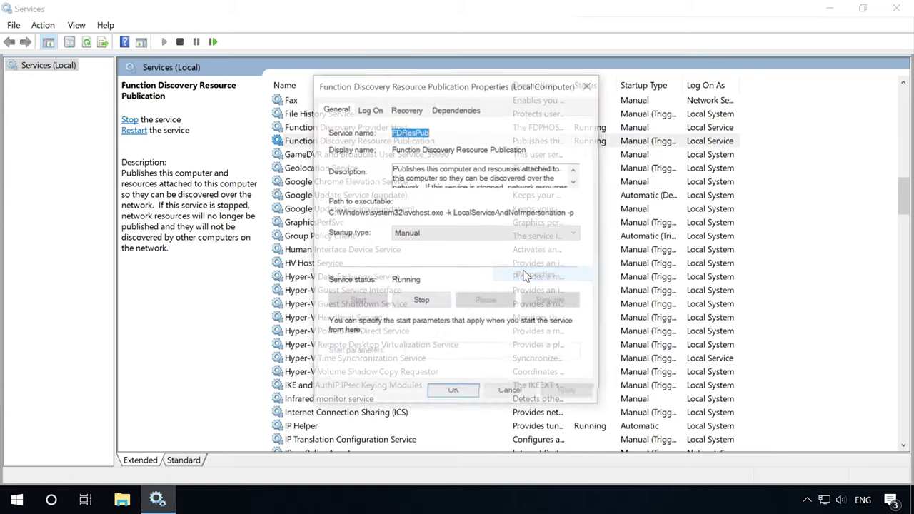
left_click(449, 237)
left_click(443, 246)
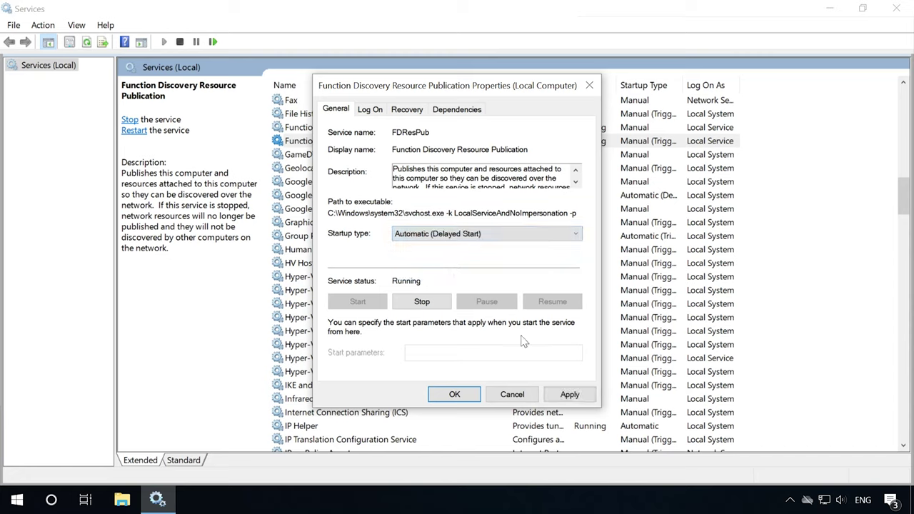
left_click(569, 394)
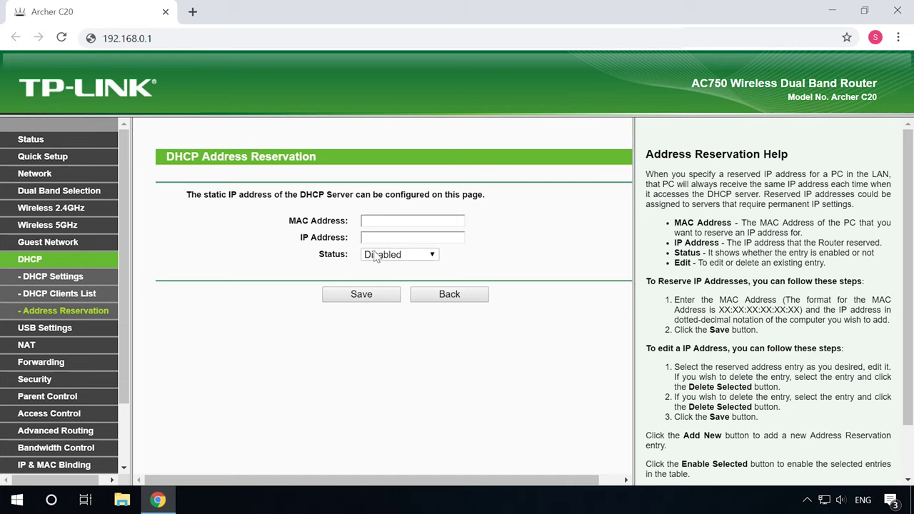
Paste 192.168.1.100 as the reserved IP address on the router and save the reservation.
left_click(373, 239)
type("192.168.1.100")
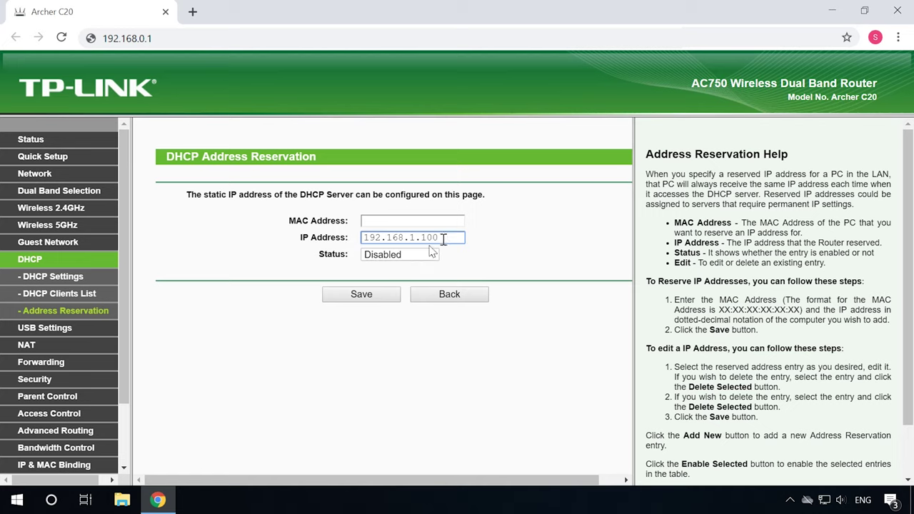
left_click(375, 270)
left_click(359, 299)
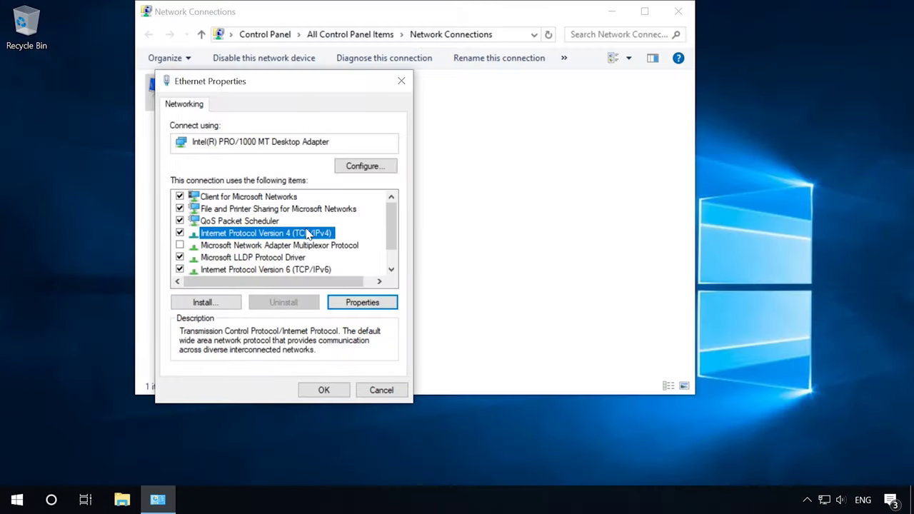
Give Ethernet IPv4 the manual address 192.168.1.100 with subnet mask 255.255.255.0.
left_click(362, 306)
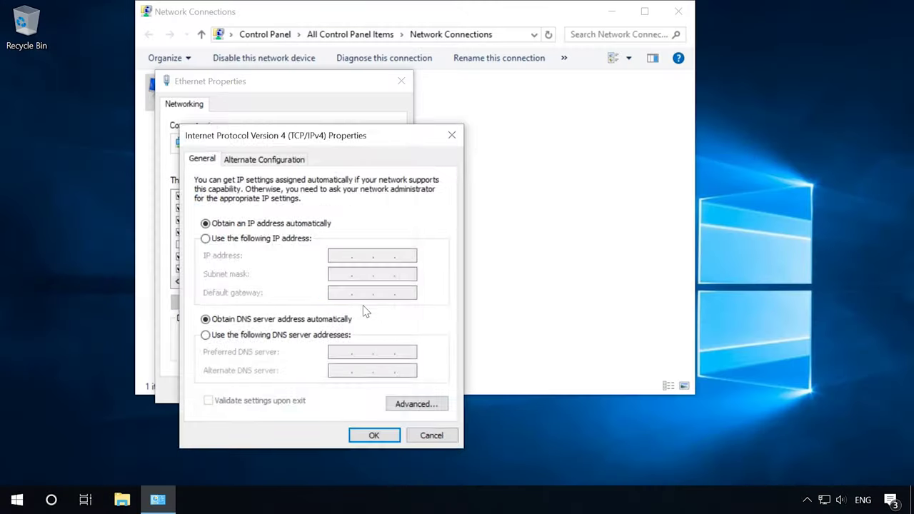
left_click(240, 239)
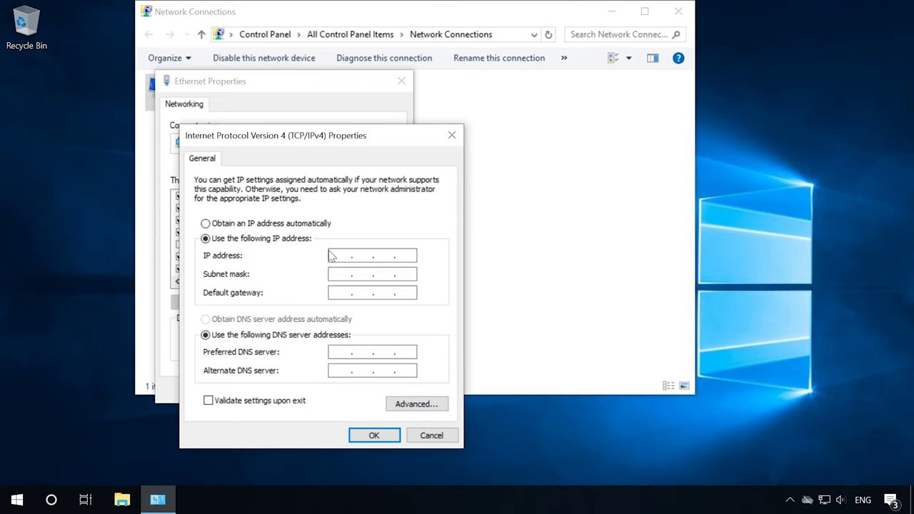
left_click(331, 255)
type("192.168.1.100")
left_click(355, 274)
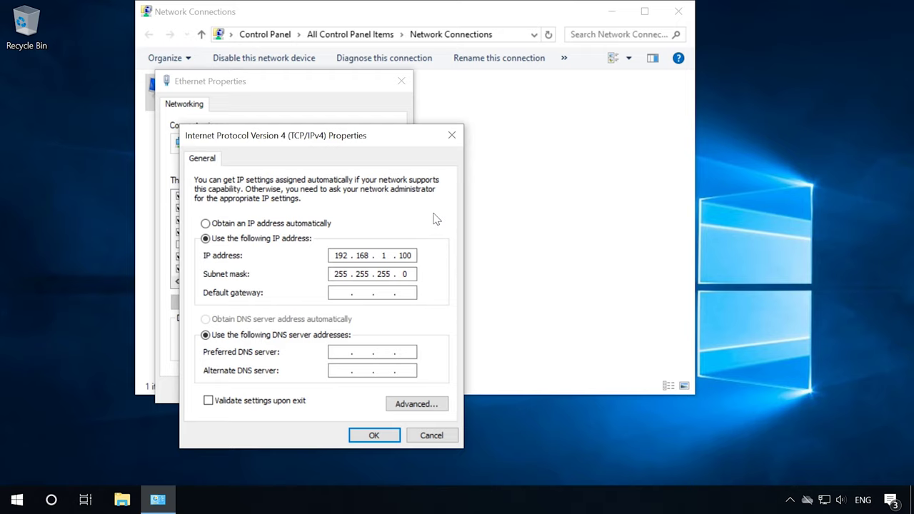
Set gateway 192.168.1.1 and DNS servers 8.8.8.8 and 8.8.4.4, then confirm.
left_click(339, 293)
type("192 . 168 . 0 . 1")
double_click(383, 292)
type("1")
left_click(343, 351)
type("8.8.8.8")
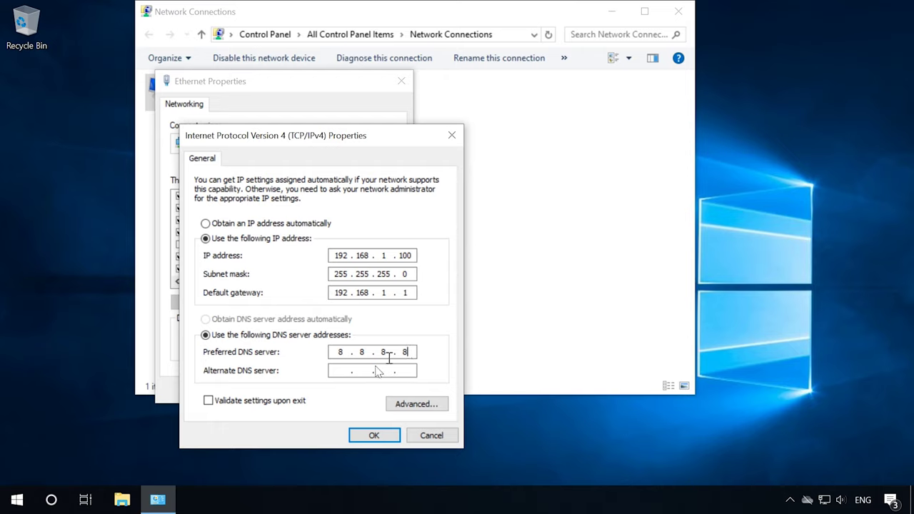
left_click(346, 369)
type("8.8.4.4")
left_click(376, 436)
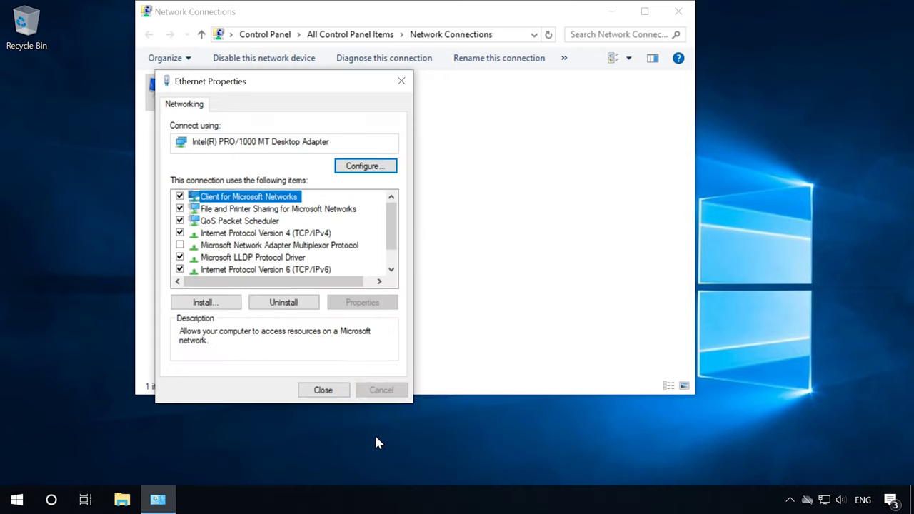